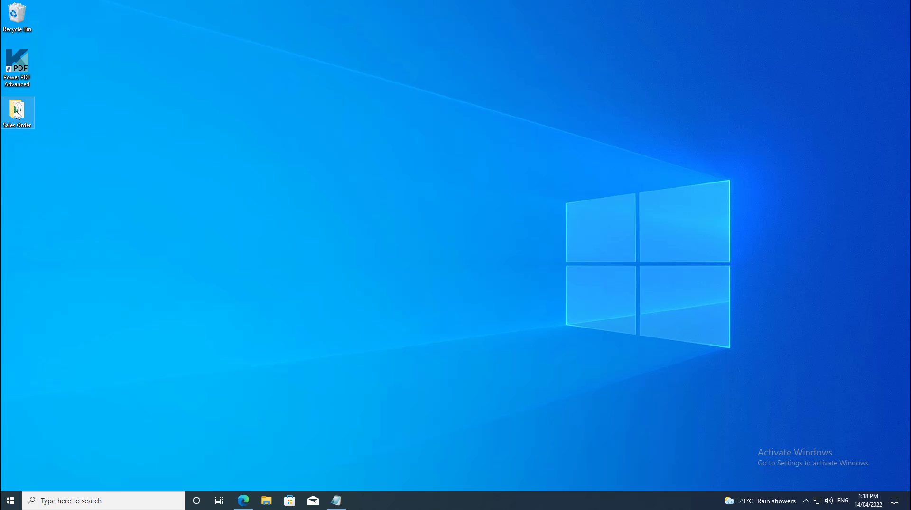
- Open the Sales Quote C-12232 workbook and set row 9 to 2 × SME Time Block 4 Hrs
{"action": "double_click", "coordinate": [107, 189]}
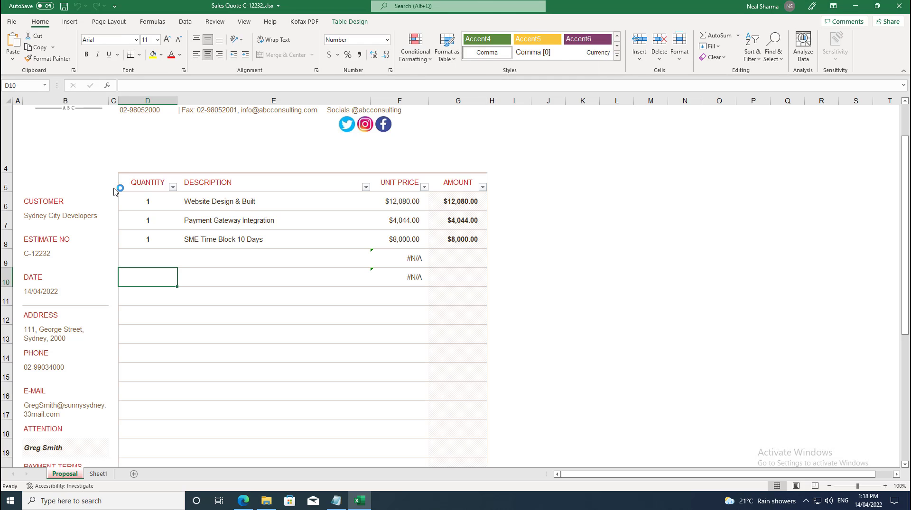
{"action": "left_click", "coordinate": [148, 264]}
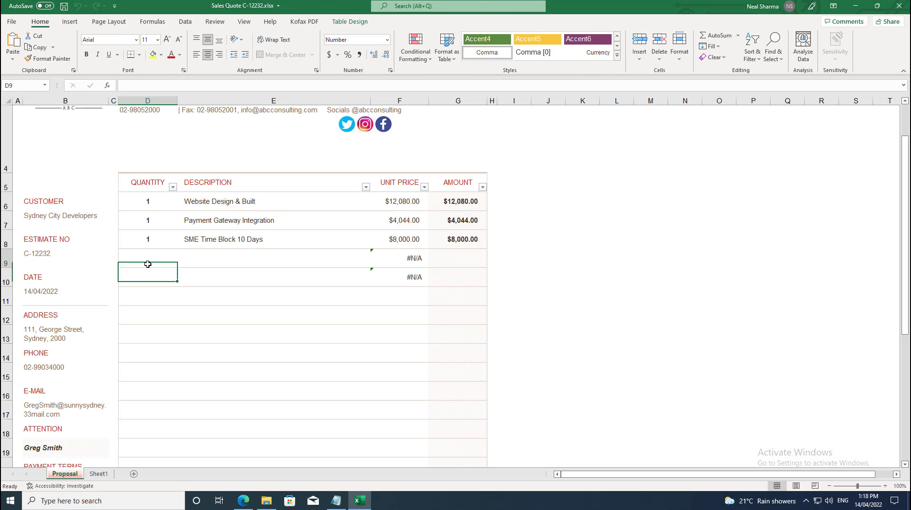
{"action": "type", "text": "2"}
{"action": "left_click", "coordinate": [218, 260]}
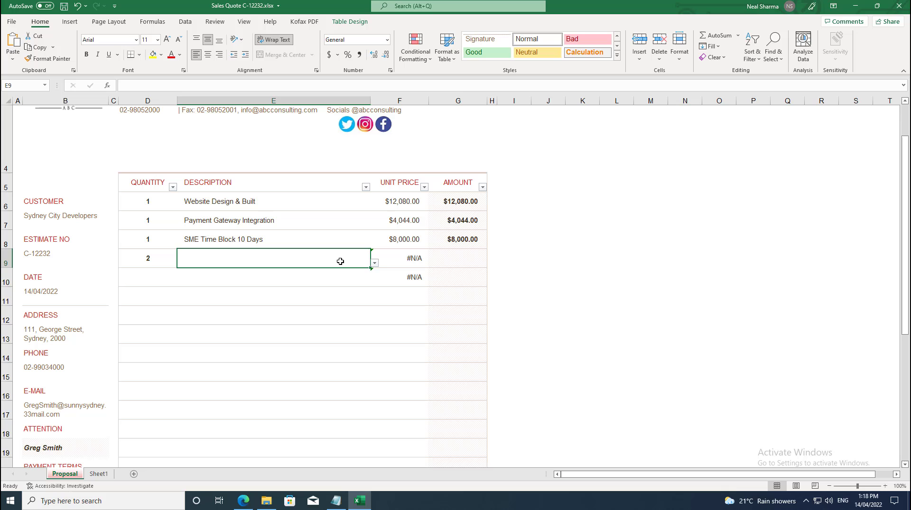
{"action": "left_click", "coordinate": [374, 264]}
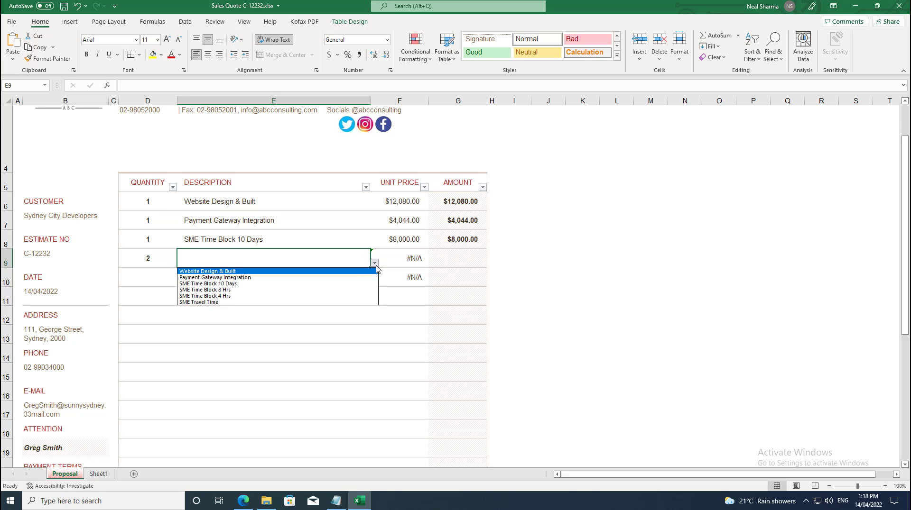
{"action": "left_click", "coordinate": [266, 298]}
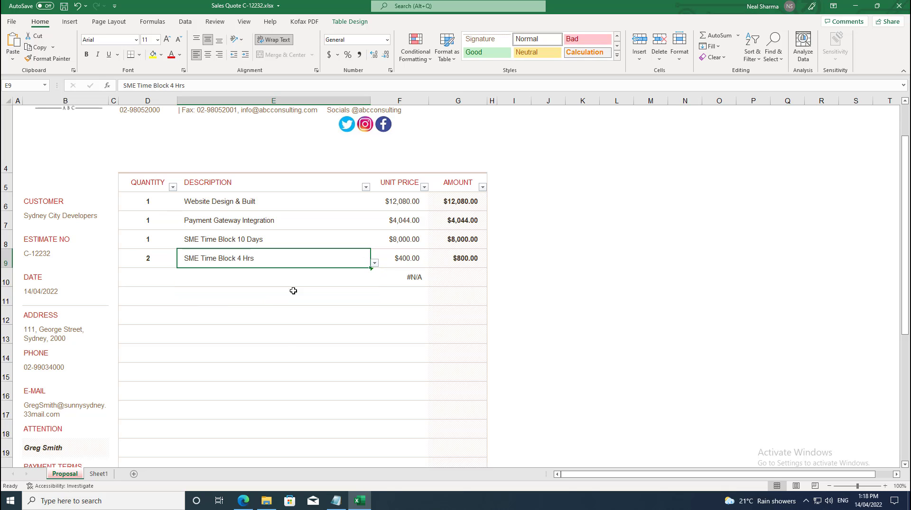
- Add row 10 as 1 × SME Travel Time, bringing the total to $29,010.61
{"action": "left_click", "coordinate": [160, 282]}
{"action": "type", "text": "1"}
{"action": "left_click", "coordinate": [228, 277]}
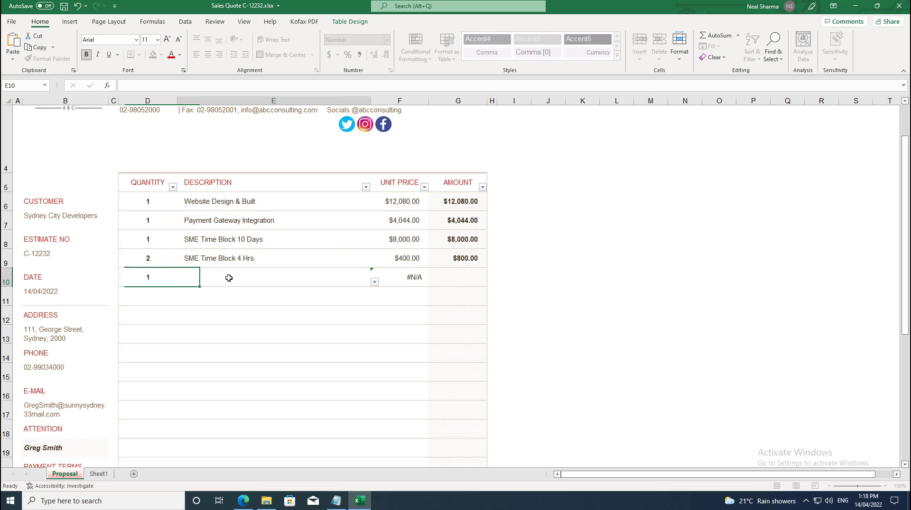
{"action": "left_click", "coordinate": [374, 283]}
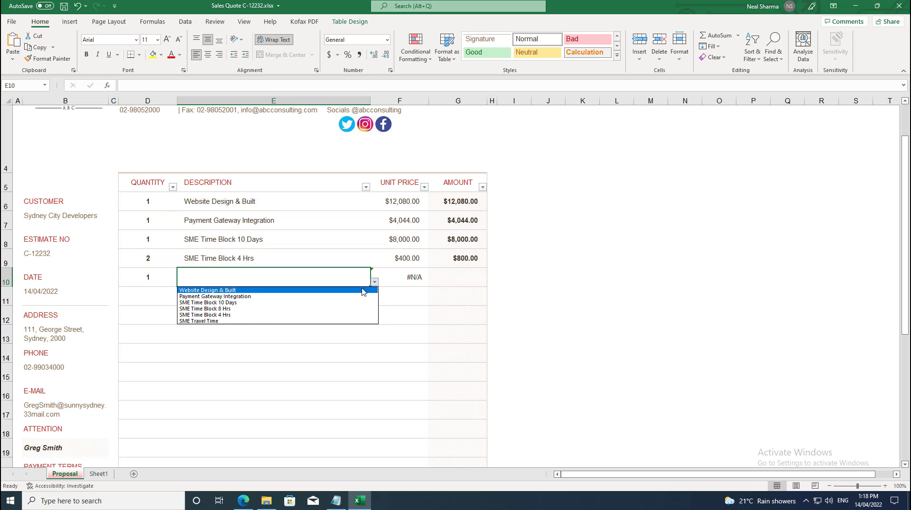
{"action": "left_click", "coordinate": [249, 320]}
{"action": "scroll", "coordinate": [272, 230], "scroll_direction": "up", "scroll_amount": 2}
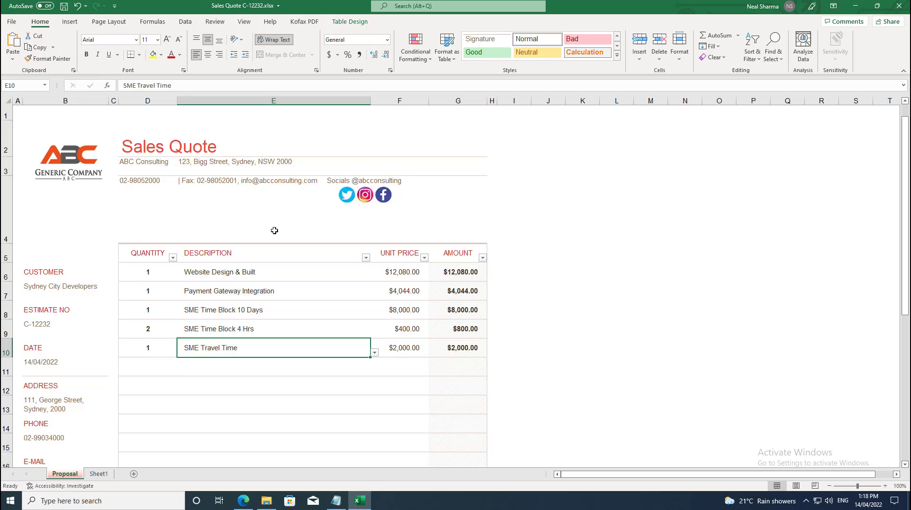
{"action": "scroll", "coordinate": [309, 260], "scroll_direction": "down", "scroll_amount": 3}
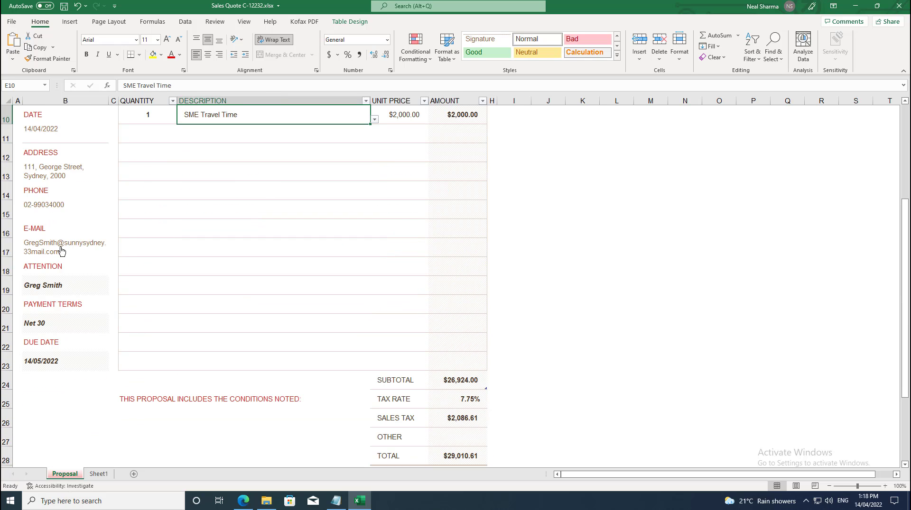
{"action": "scroll", "coordinate": [257, 343], "scroll_direction": "down", "scroll_amount": 1}
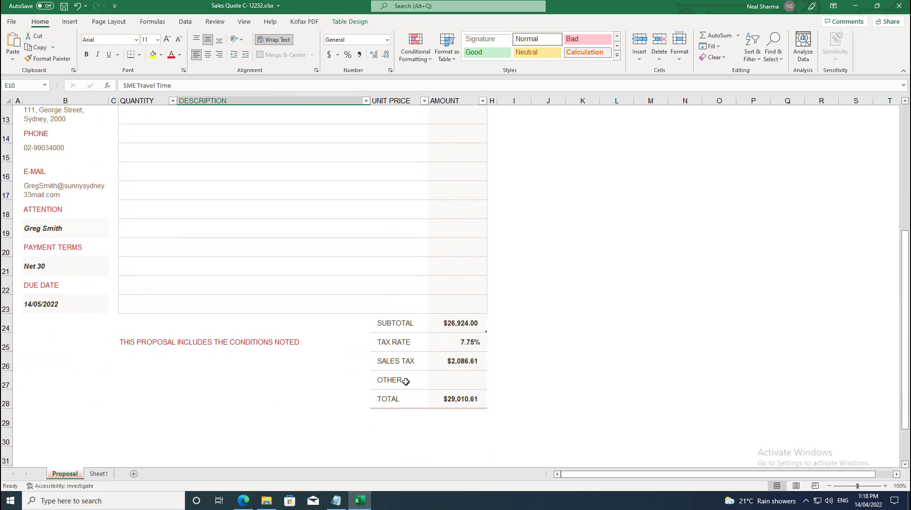
{"action": "scroll", "coordinate": [300, 387], "scroll_direction": "down", "scroll_amount": 2}
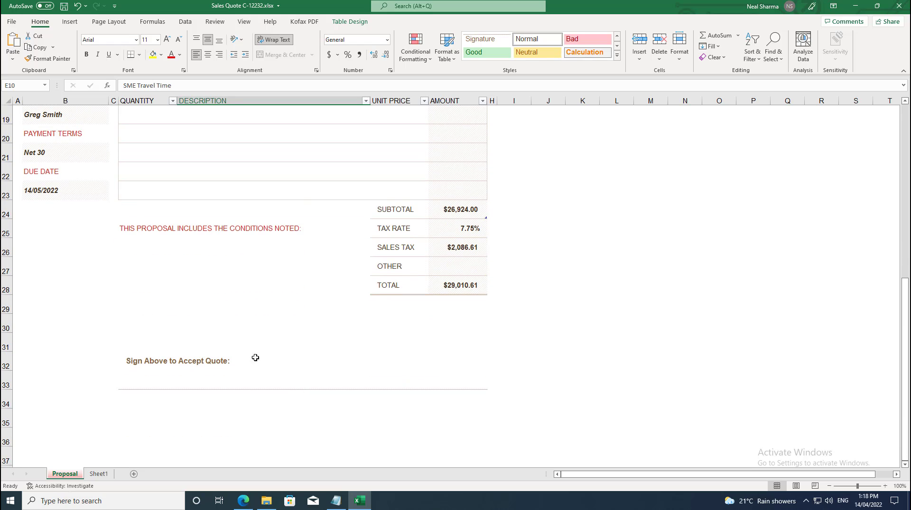
- Save the workbook and export the Proposal sheet as Sales Quote C-12232.pdf
{"action": "left_click", "coordinate": [64, 6]}
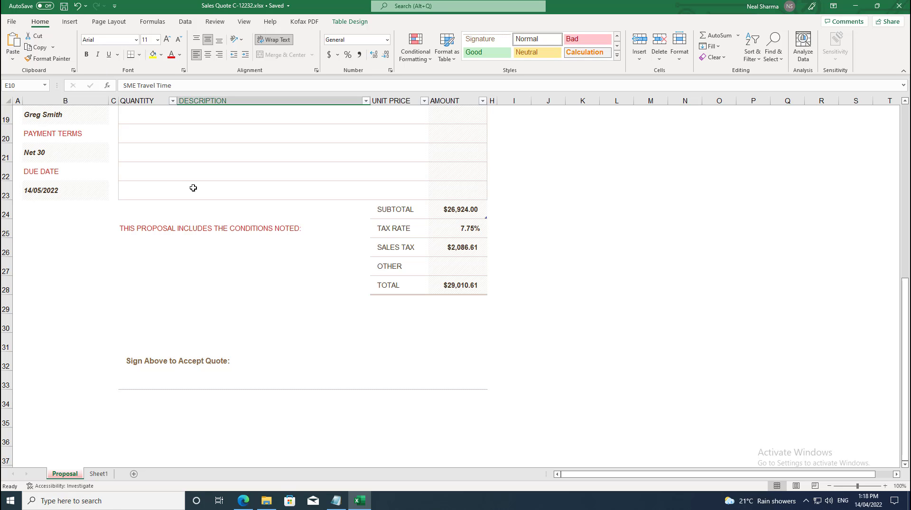
{"action": "left_click", "coordinate": [305, 22]}
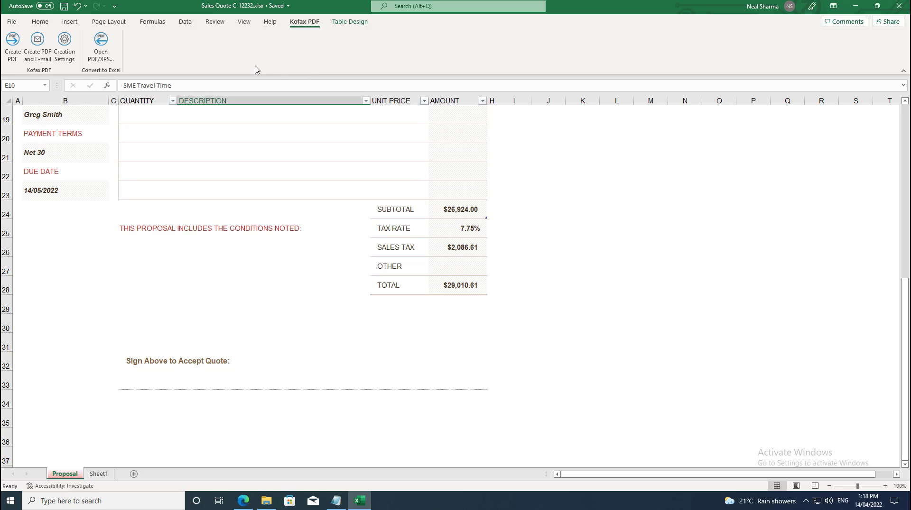
{"action": "left_click", "coordinate": [16, 47]}
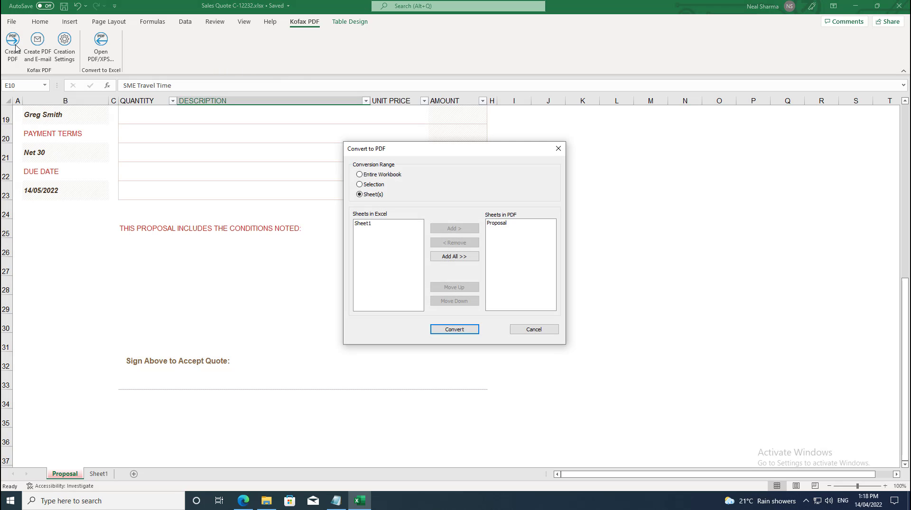
{"action": "left_click", "coordinate": [458, 332]}
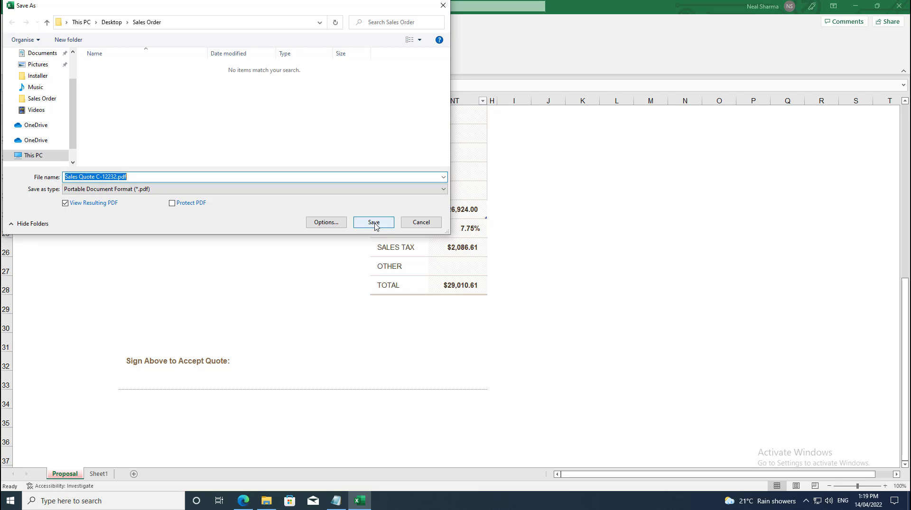
{"action": "left_click", "coordinate": [374, 223]}
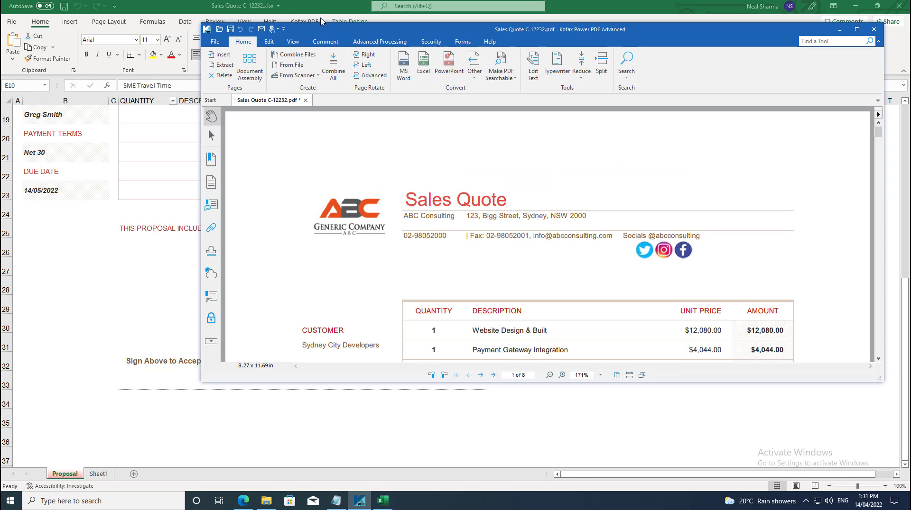
- Append T&C.docx after the quote page in Document Assembly, giving an eight-page PDF
{"action": "left_click", "coordinate": [860, 9]}
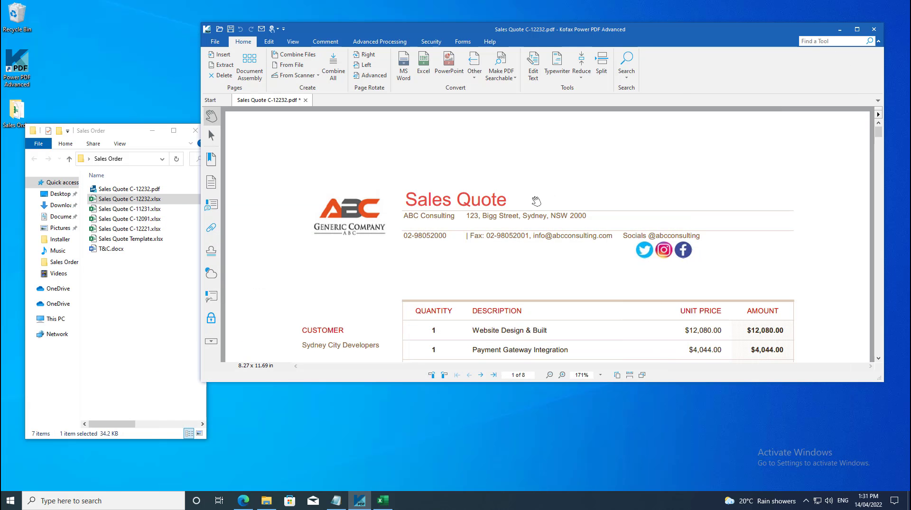
{"action": "left_click_drag", "start_coordinate": [521, 382], "coordinate": [531, 467]}
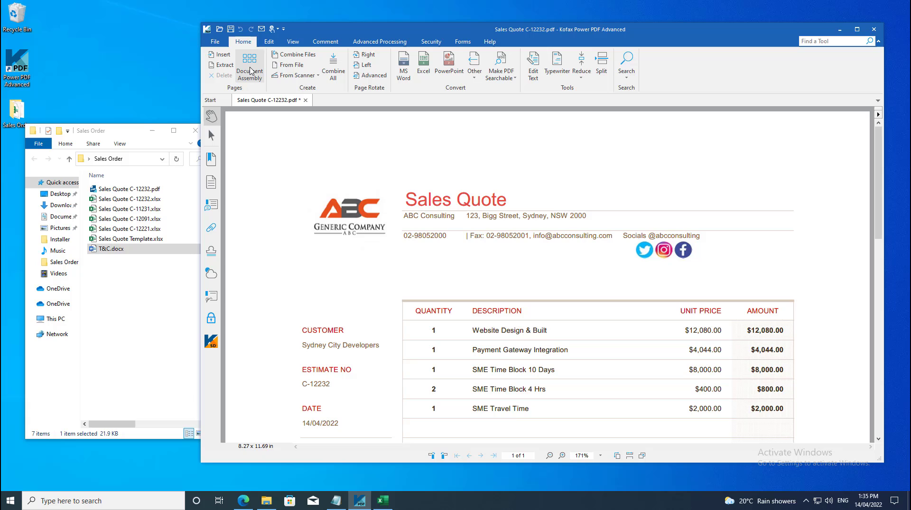
{"action": "left_click", "coordinate": [250, 67]}
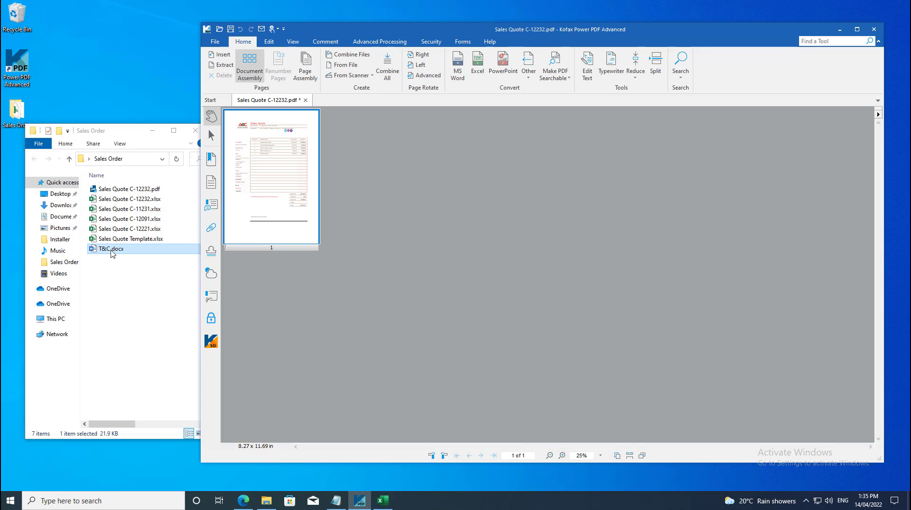
{"action": "left_click_drag", "start_coordinate": [112, 253], "coordinate": [349, 232]}
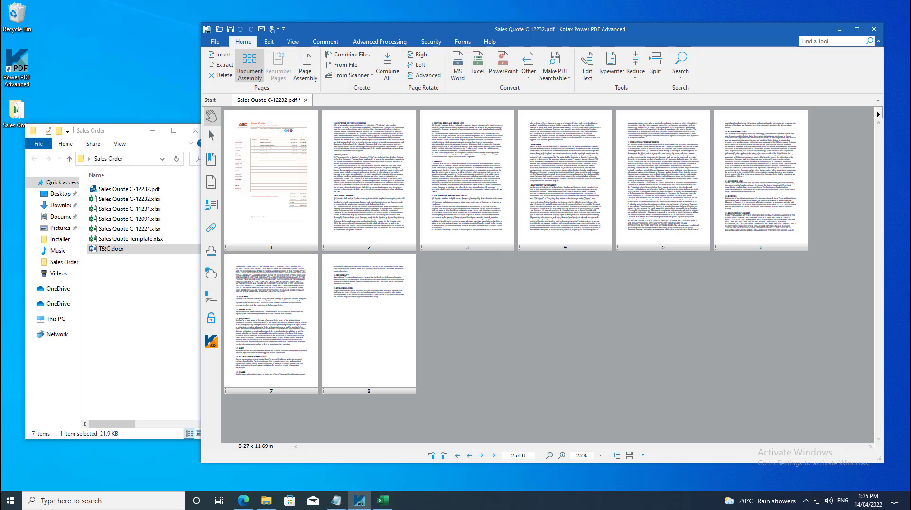
{"action": "left_click", "coordinate": [232, 112]}
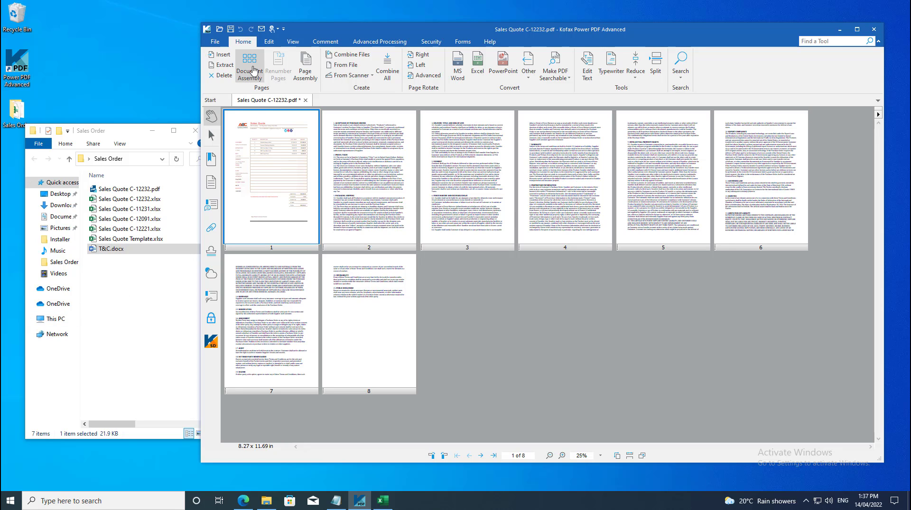
{"action": "left_click", "coordinate": [251, 70]}
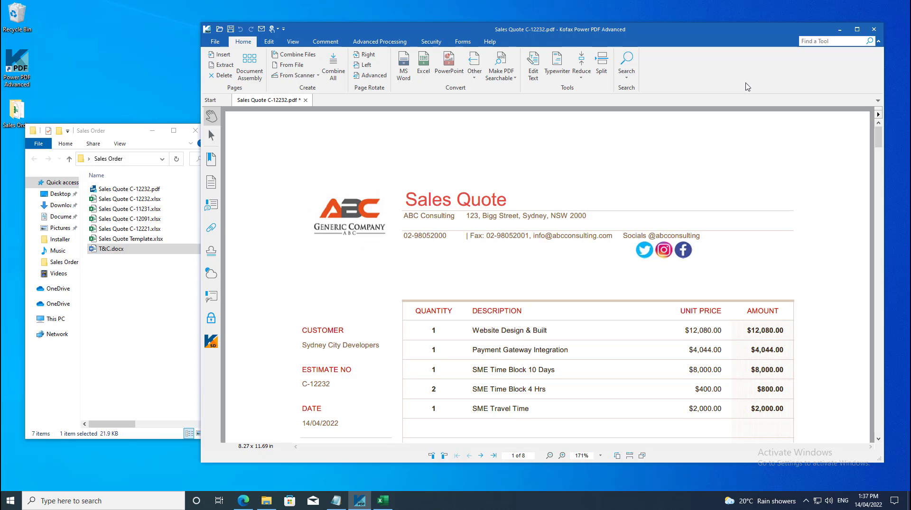
- Start a Send via SignDoc request named Sales Quote C-12232, removing the trailing 1
{"action": "left_click", "coordinate": [856, 29]}
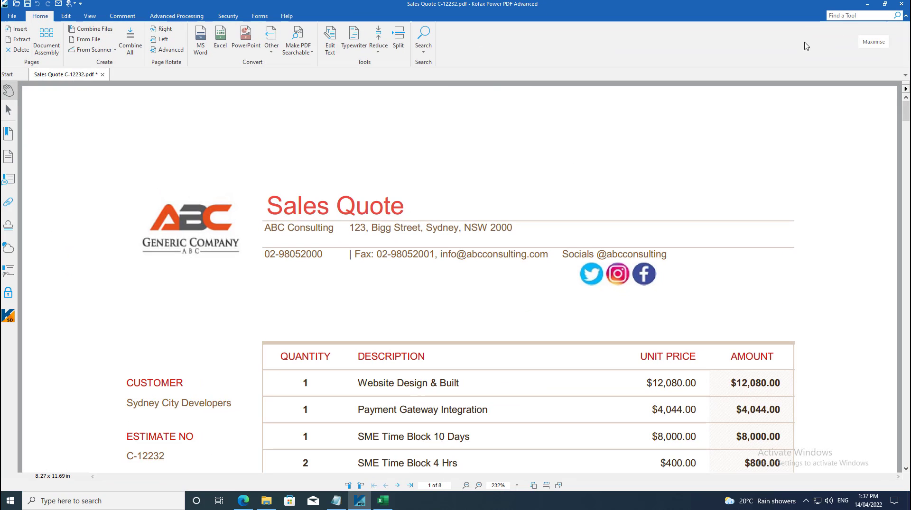
{"action": "left_click", "coordinate": [234, 17]}
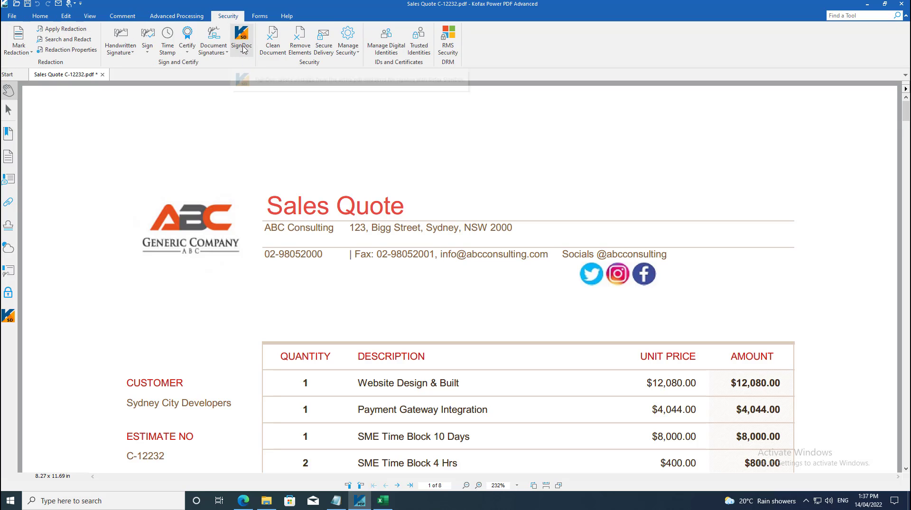
{"action": "left_click", "coordinate": [244, 48]}
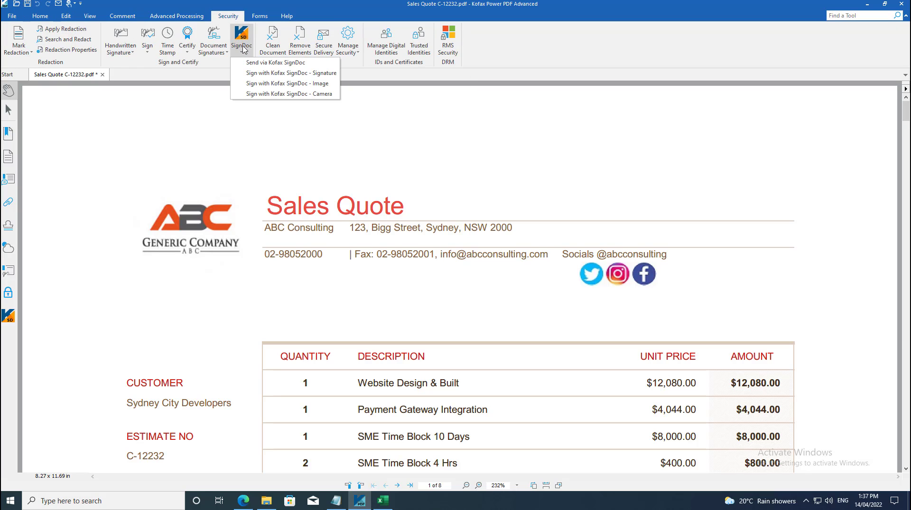
{"action": "left_click", "coordinate": [249, 62]}
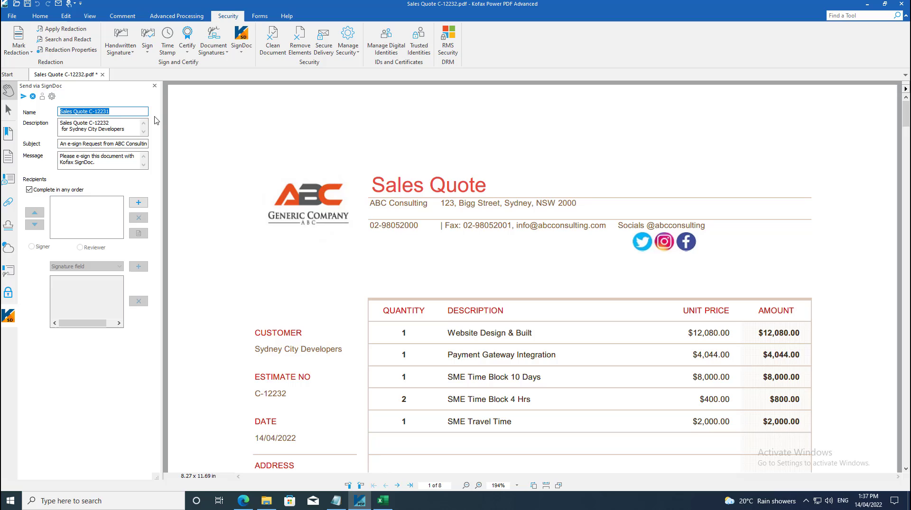
{"action": "left_click", "coordinate": [118, 112]}
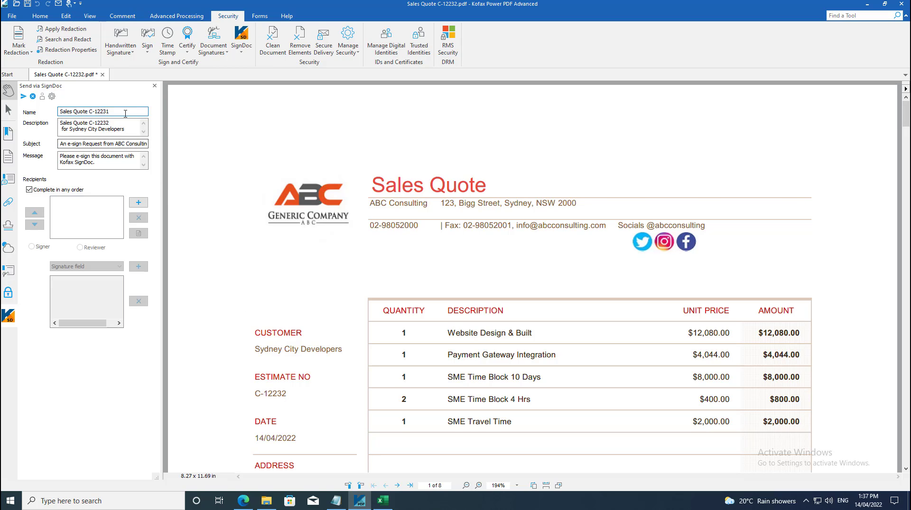
{"action": "key", "text": "BackSpace"}
- Begin the request message with a greeting addressed to the quote's contact
{"action": "left_click", "coordinate": [60, 159]}
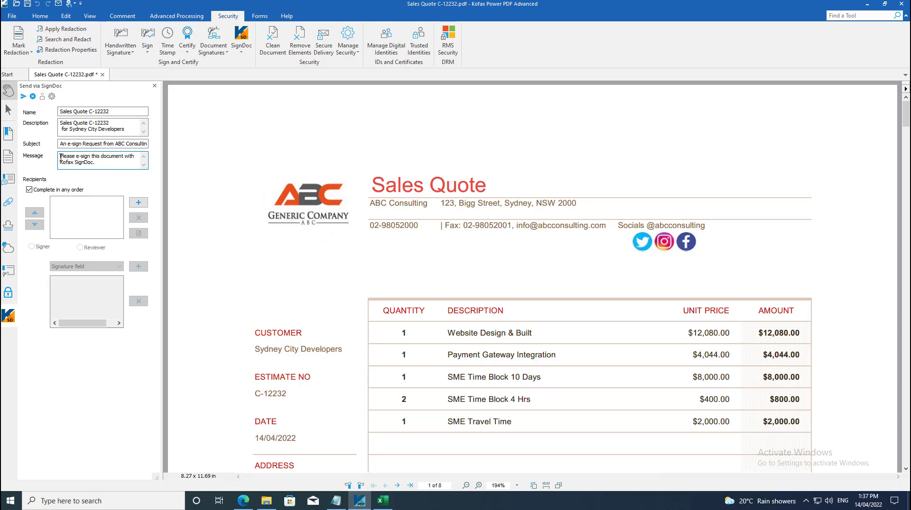
{"action": "type", "text": "Hi Greg ,"}
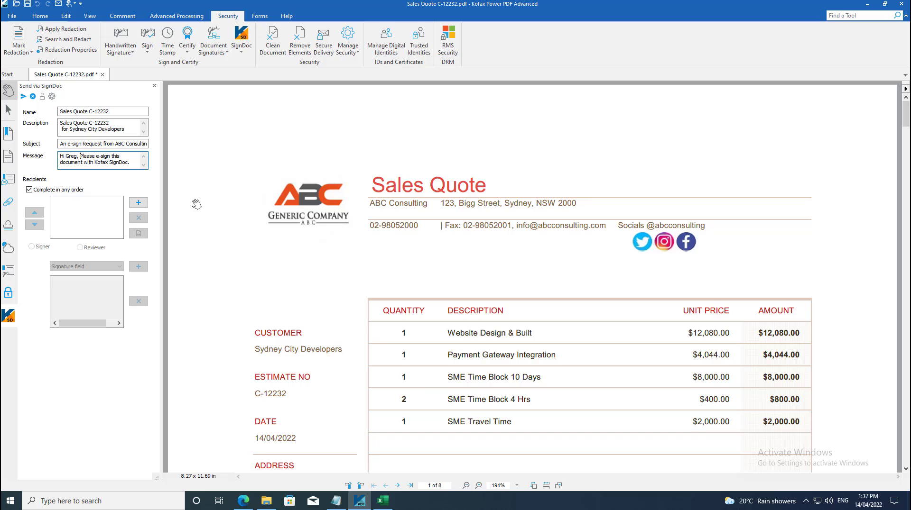
{"action": "scroll", "coordinate": [240, 237], "scroll_direction": "down", "scroll_amount": 8}
{"action": "scroll", "coordinate": [241, 238], "scroll_direction": "down", "scroll_amount": 2}
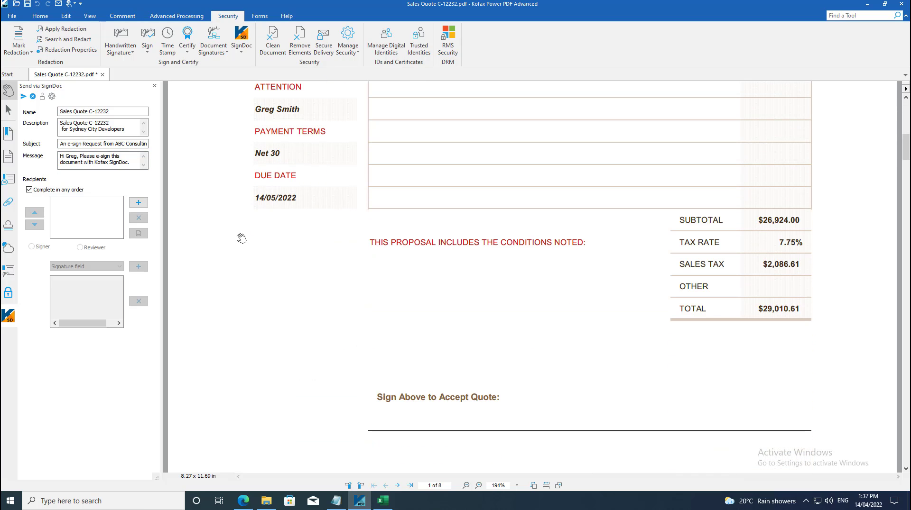
- Add the quote's contact as the signing recipient
{"action": "left_click", "coordinate": [138, 204]}
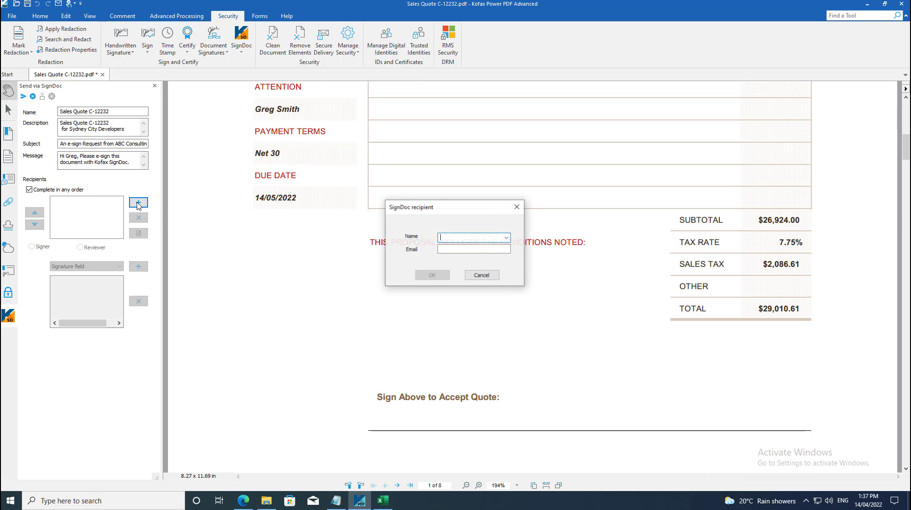
{"action": "left_click", "coordinate": [506, 238]}
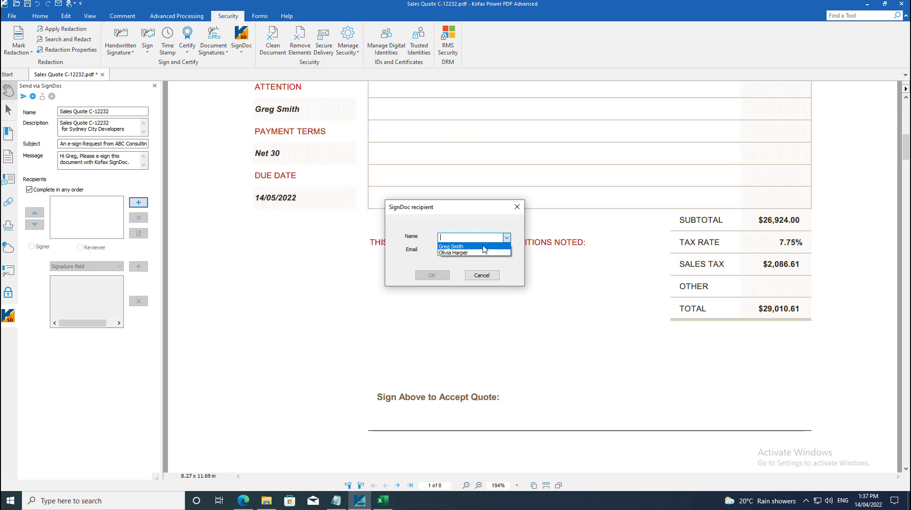
{"action": "left_click", "coordinate": [450, 247]}
{"action": "left_click", "coordinate": [432, 275]}
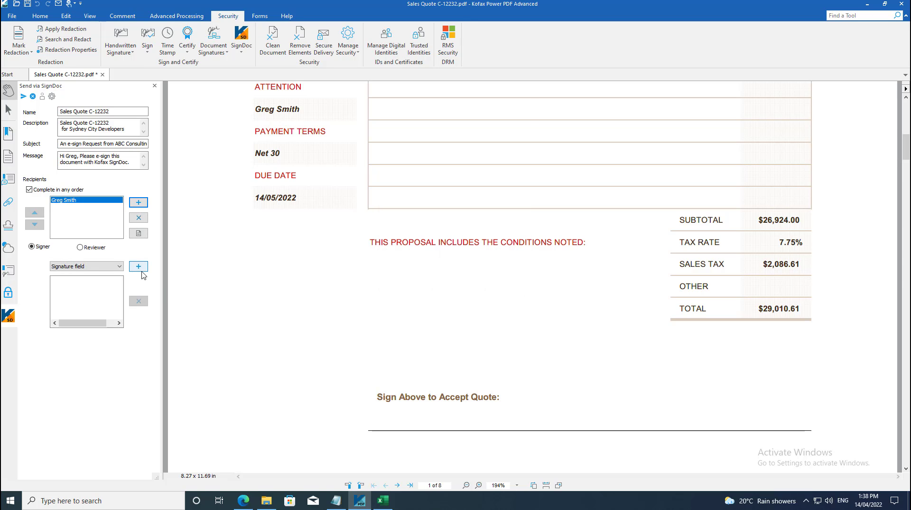
- Draw a signature field above 'Sign Above to Accept Quote:' allowing photo capture
{"action": "left_click", "coordinate": [139, 267]}
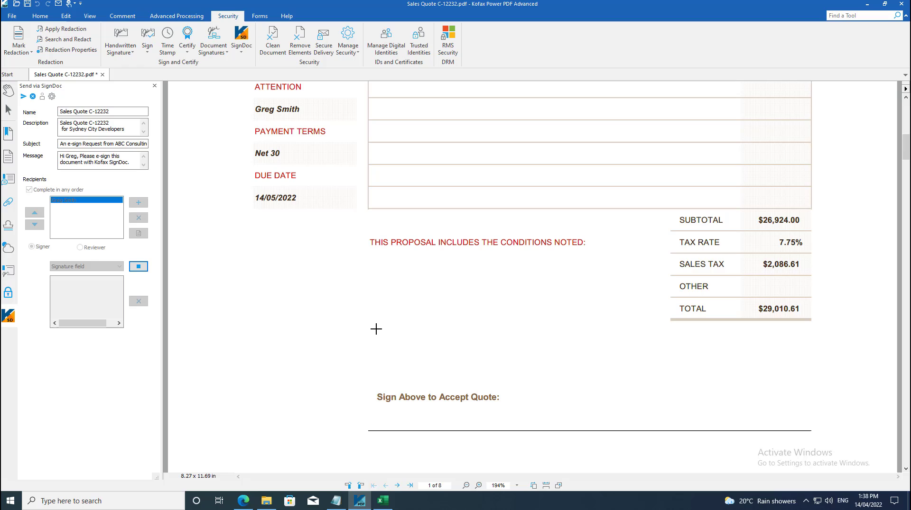
{"action": "left_click_drag", "start_coordinate": [377, 327], "coordinate": [498, 383]}
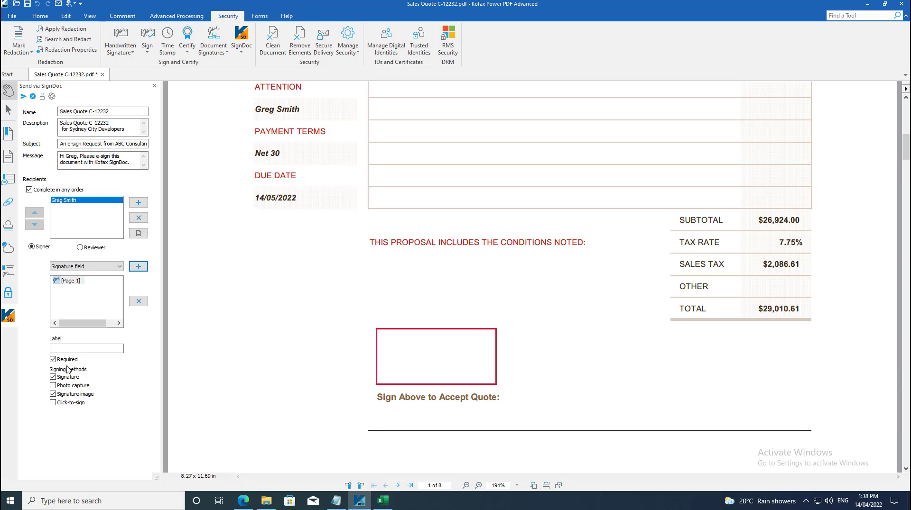
{"action": "left_click", "coordinate": [53, 386]}
- Save the quote, send the SignDoc package, and close the package log
{"action": "left_click", "coordinate": [27, 5]}
{"action": "left_click", "coordinate": [24, 96]}
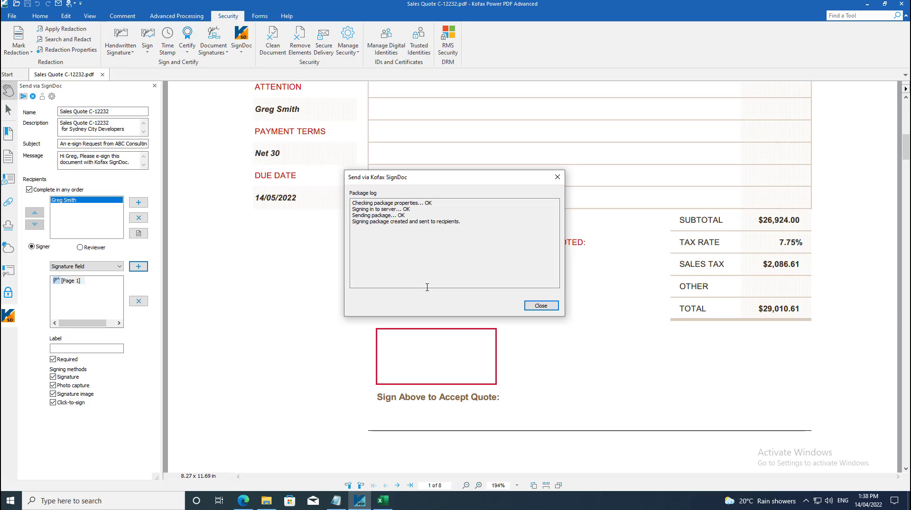
{"action": "left_click", "coordinate": [542, 308]}
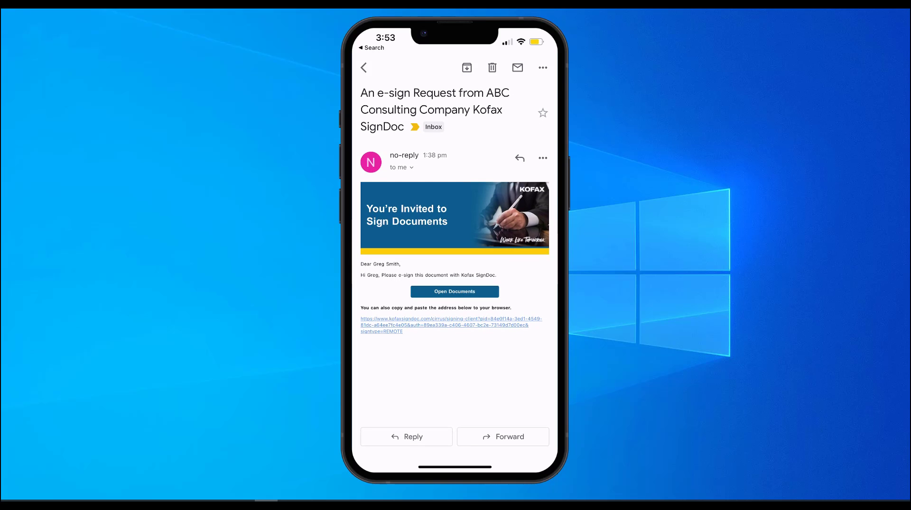
- Open the emailed documents and agree to use an electronic signature
{"action": "left_click", "coordinate": [455, 292]}
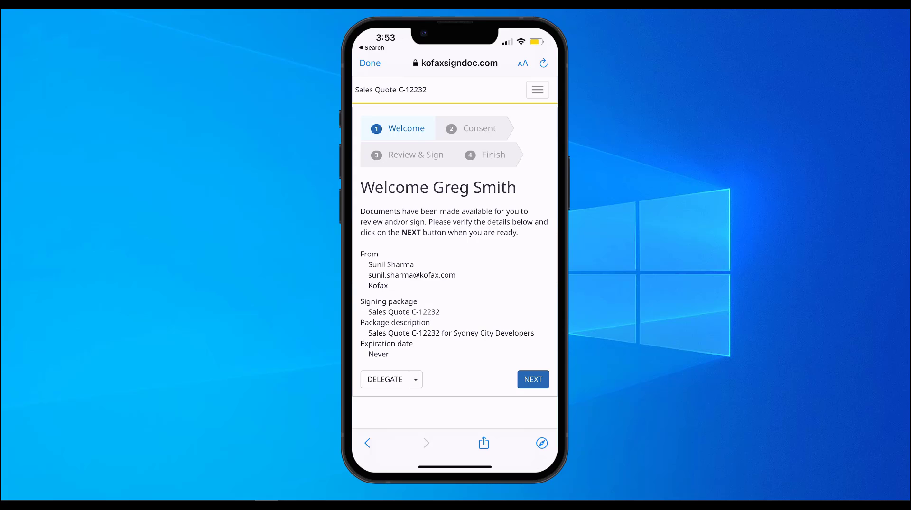
{"action": "left_click", "coordinate": [533, 380]}
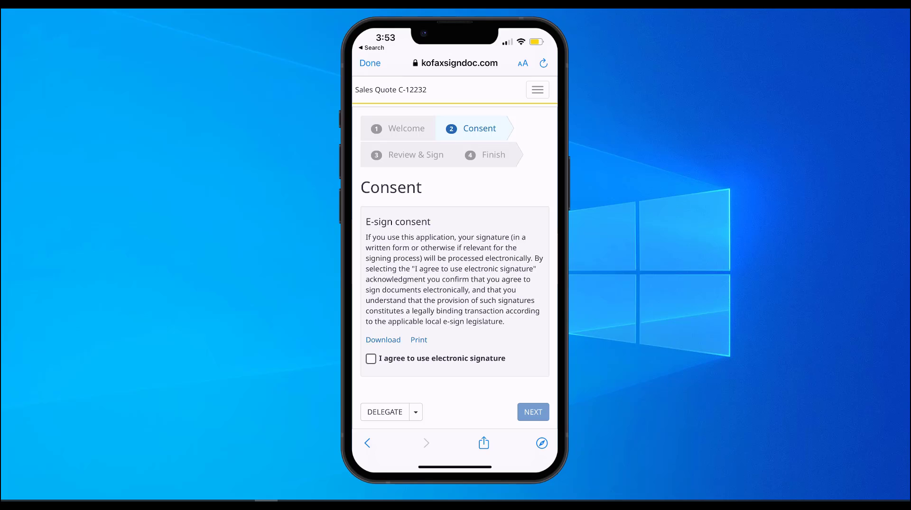
{"action": "left_click", "coordinate": [370, 359]}
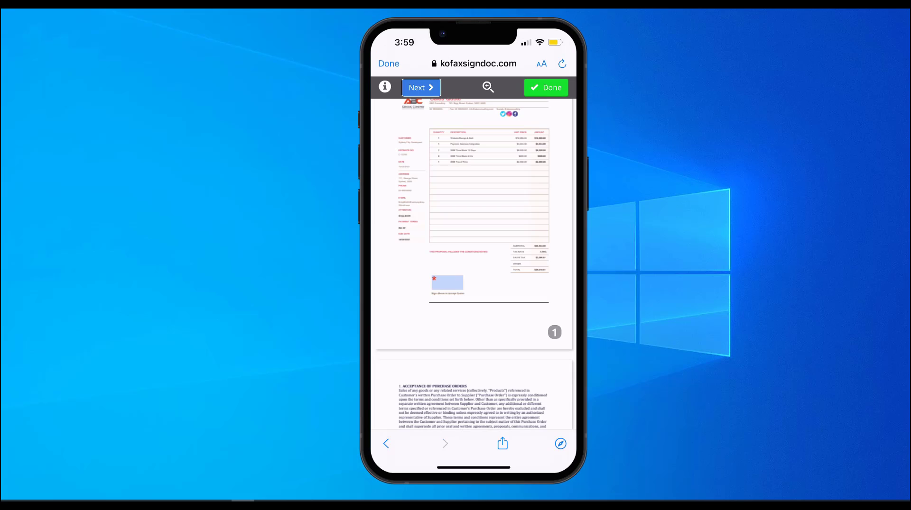
- Zoom into the quote page and select its required signature field
{"action": "scroll", "coordinate": [473, 266], "scroll_direction": "down", "scroll_amount": 3}
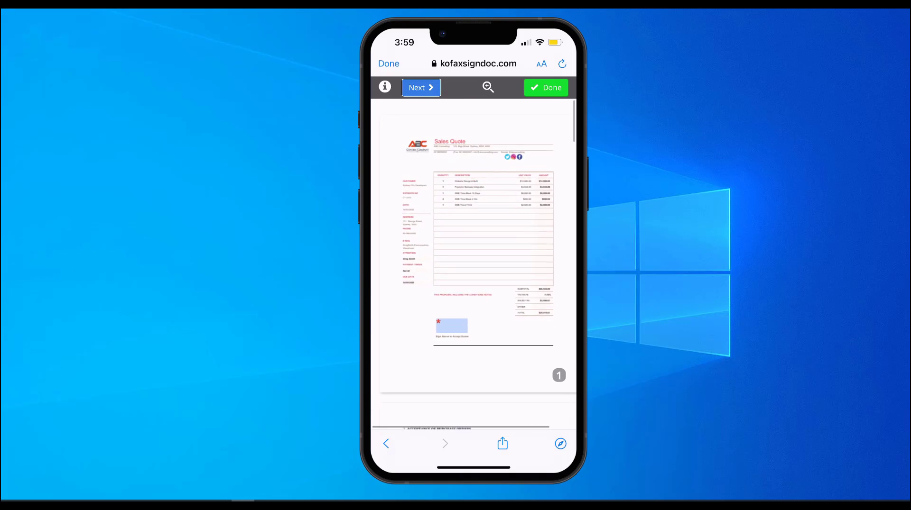
{"action": "scroll", "coordinate": [473, 265], "scroll_direction": "down", "scroll_amount": 2}
{"action": "scroll", "coordinate": [472, 265], "scroll_direction": "up", "scroll_amount": 5}
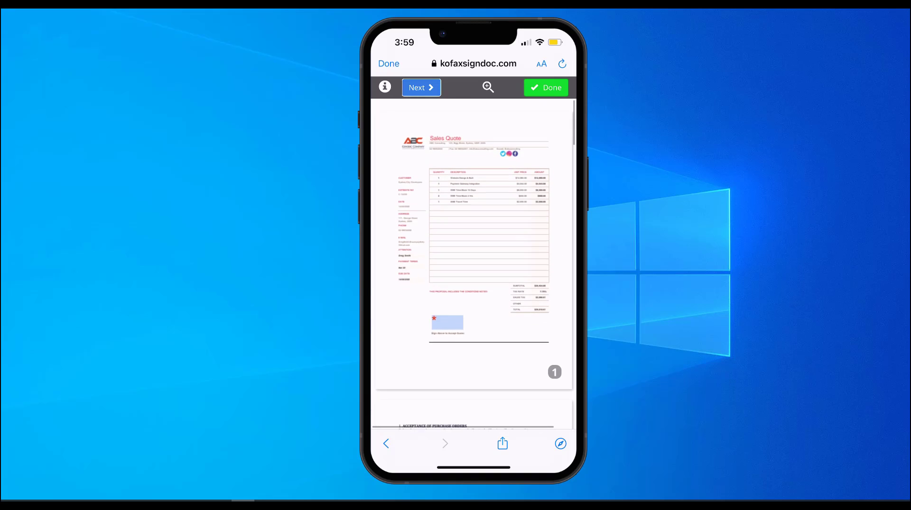
{"action": "left_click", "coordinate": [487, 87]}
{"action": "left_click_drag", "start_coordinate": [441, 129], "coordinate": [466, 129]}
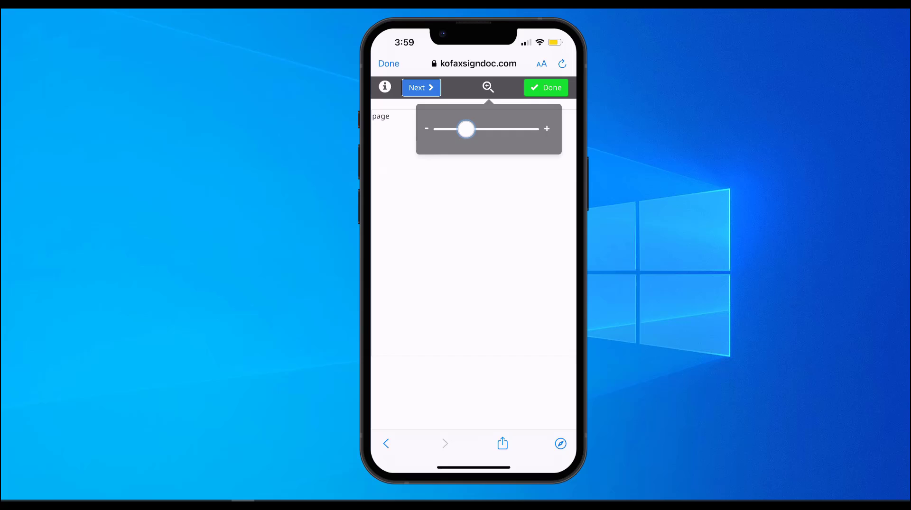
{"action": "scroll", "coordinate": [473, 266], "scroll_direction": "down", "scroll_amount": 5}
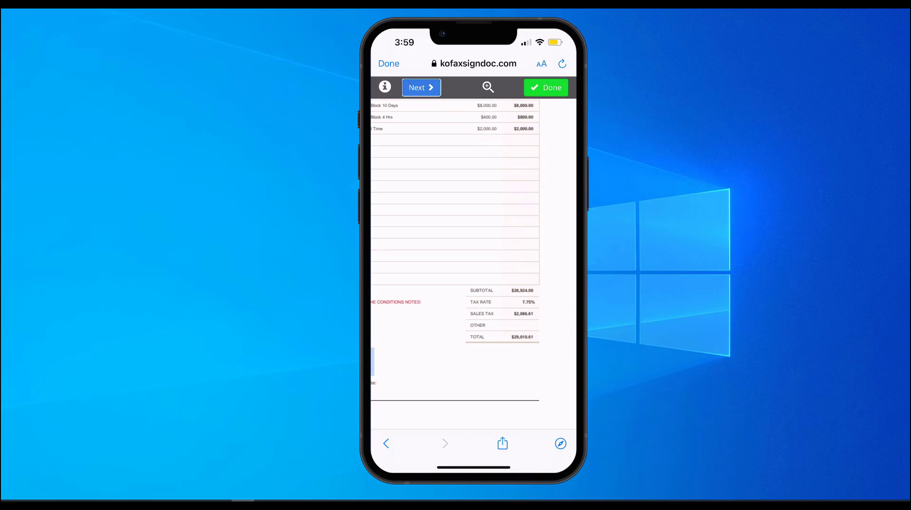
{"action": "scroll", "coordinate": [473, 265], "scroll_direction": "left", "scroll_amount": 3}
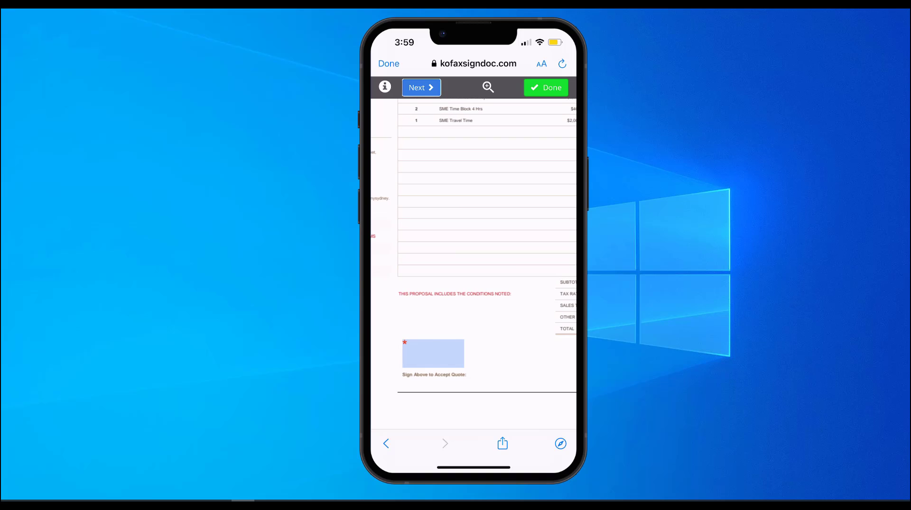
{"action": "left_click", "coordinate": [433, 353]}
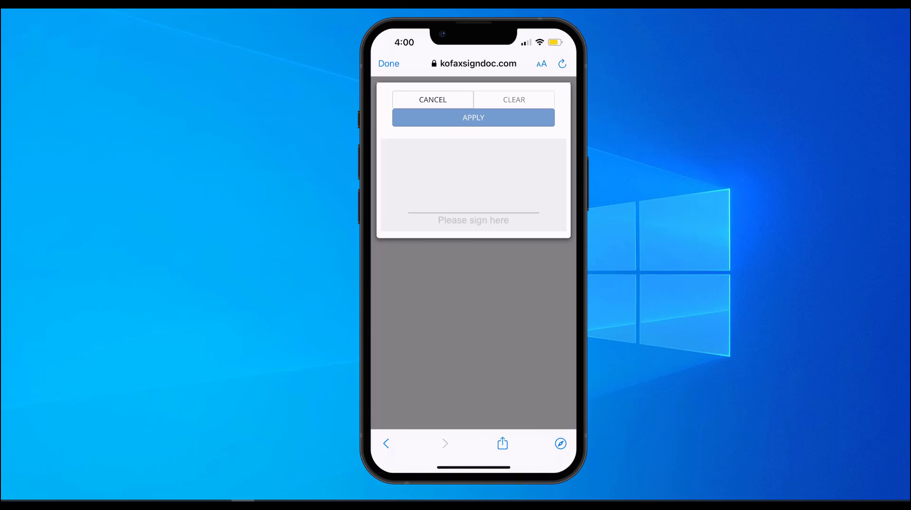
- Draw and apply the handwritten signature, then open the signed PDF from the completion email
{"action": "mouse_move", "coordinate": [439, 158]}
{"action": "left_mouse_down"}
{"action": "mouse_move", "coordinate": [448, 192]}
{"action": "mouse_move", "coordinate": [482, 156]}
{"action": "mouse_move", "coordinate": [522, 168]}
{"action": "mouse_move", "coordinate": [545, 151]}
{"action": "left_mouse_up"}
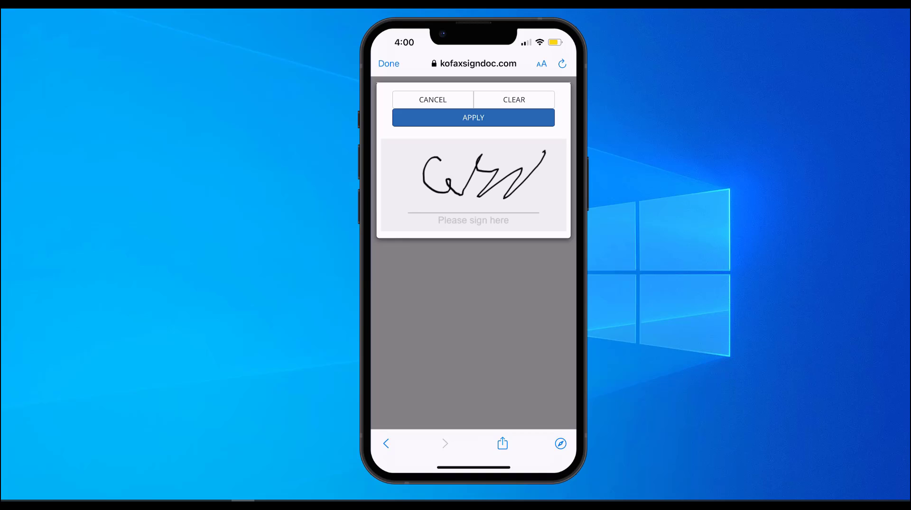
{"action": "left_click", "coordinate": [473, 117]}
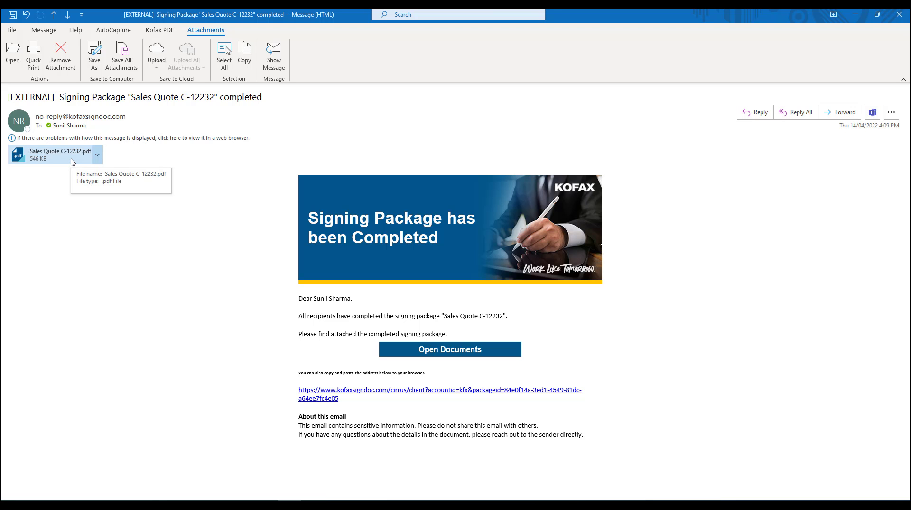
{"action": "double_click", "coordinate": [73, 161]}
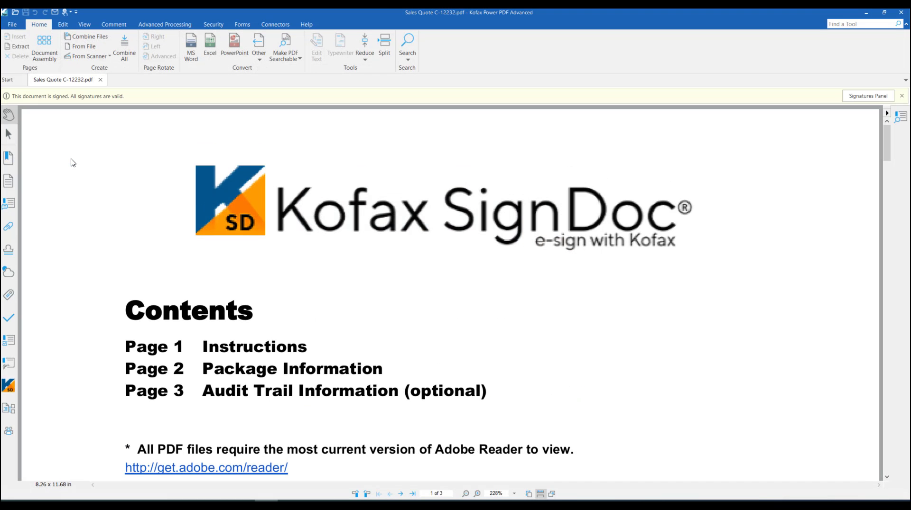
- Open the AuditTrail and Power PDF Document attachments, scrolling to the signature
{"action": "left_click", "coordinate": [9, 227]}
{"action": "double_click", "coordinate": [55, 141]}
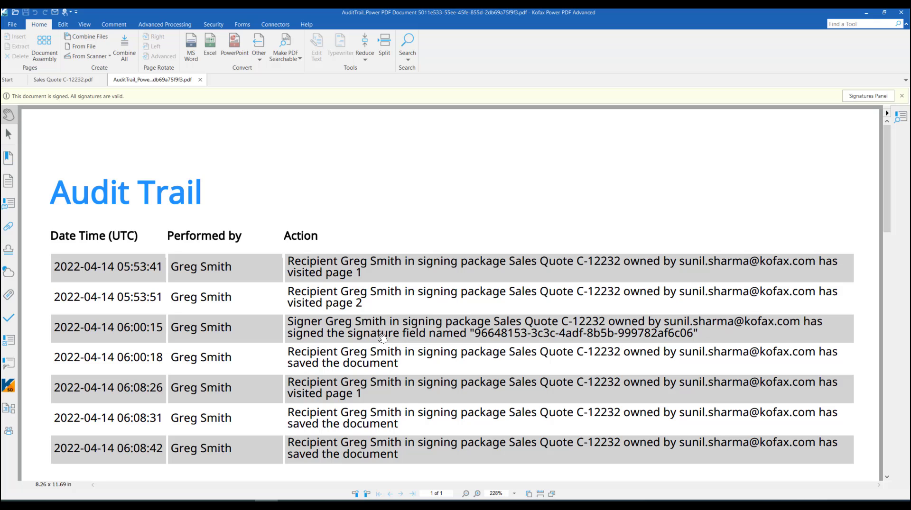
{"action": "left_click", "coordinate": [76, 80]}
{"action": "double_click", "coordinate": [52, 152]}
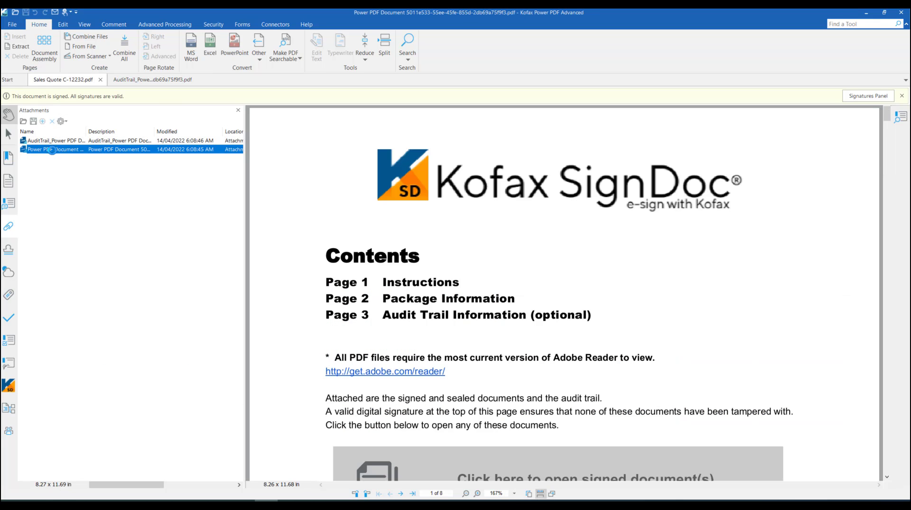
{"action": "scroll", "coordinate": [325, 303], "scroll_direction": "down", "scroll_amount": 10}
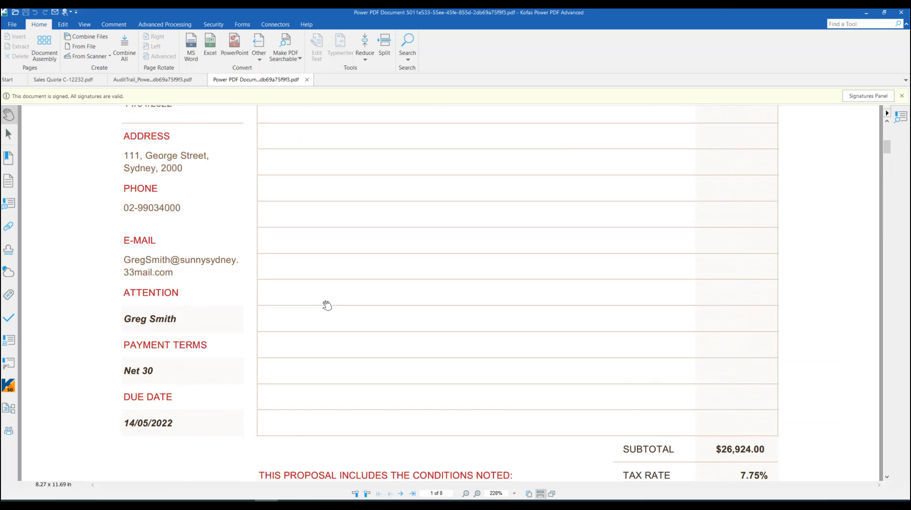